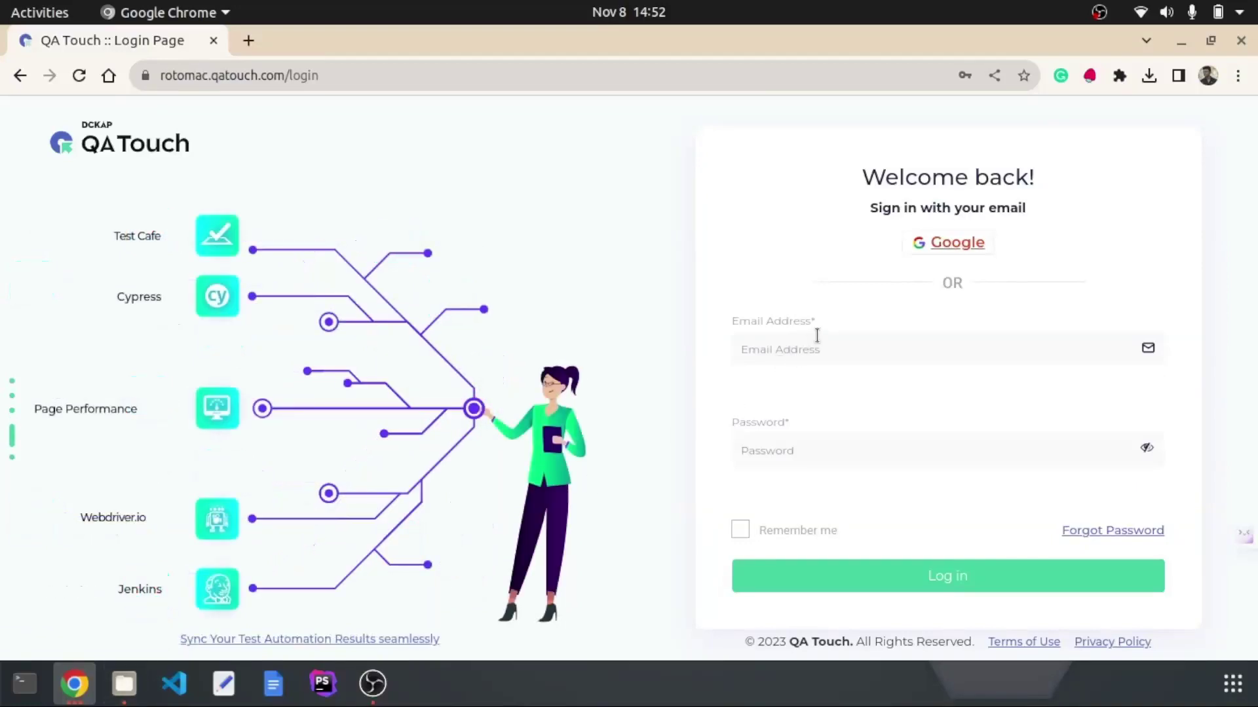
Sign in to QA Touch with the saved account credentials
{"action": "left_click", "coordinate": [817, 348]}
{"action": "left_click", "coordinate": [905, 395]}
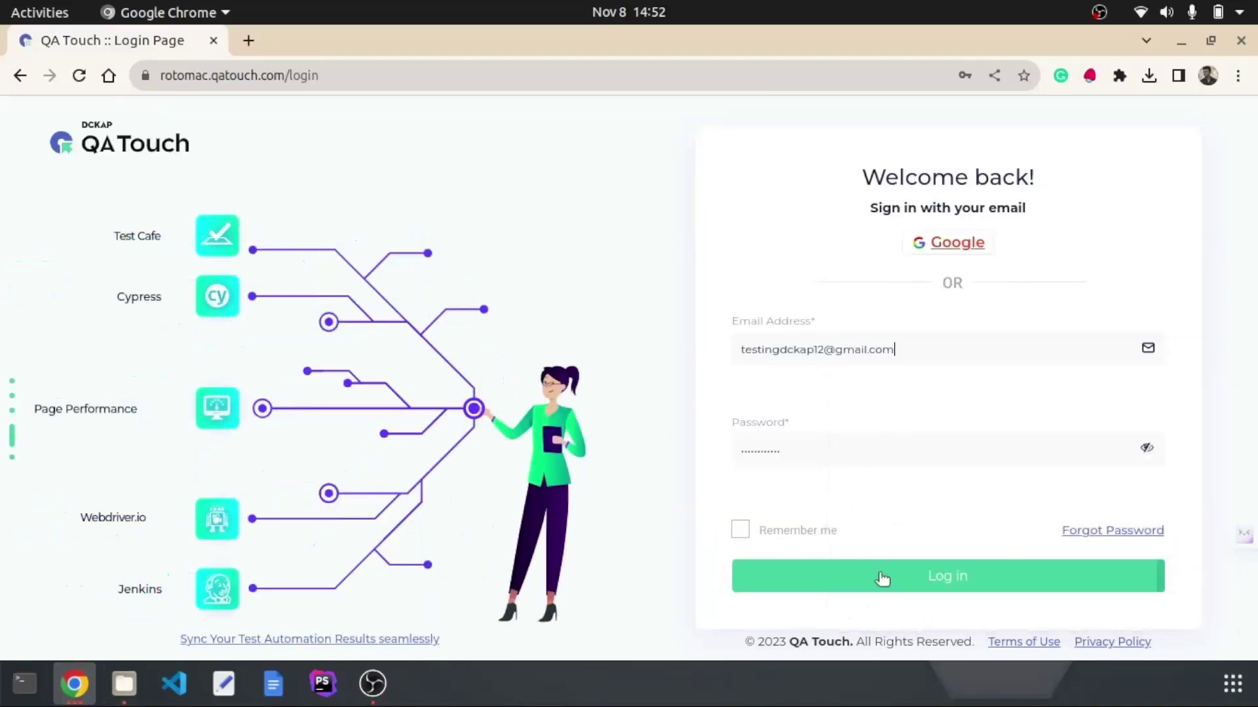
{"action": "left_click", "coordinate": [884, 577]}
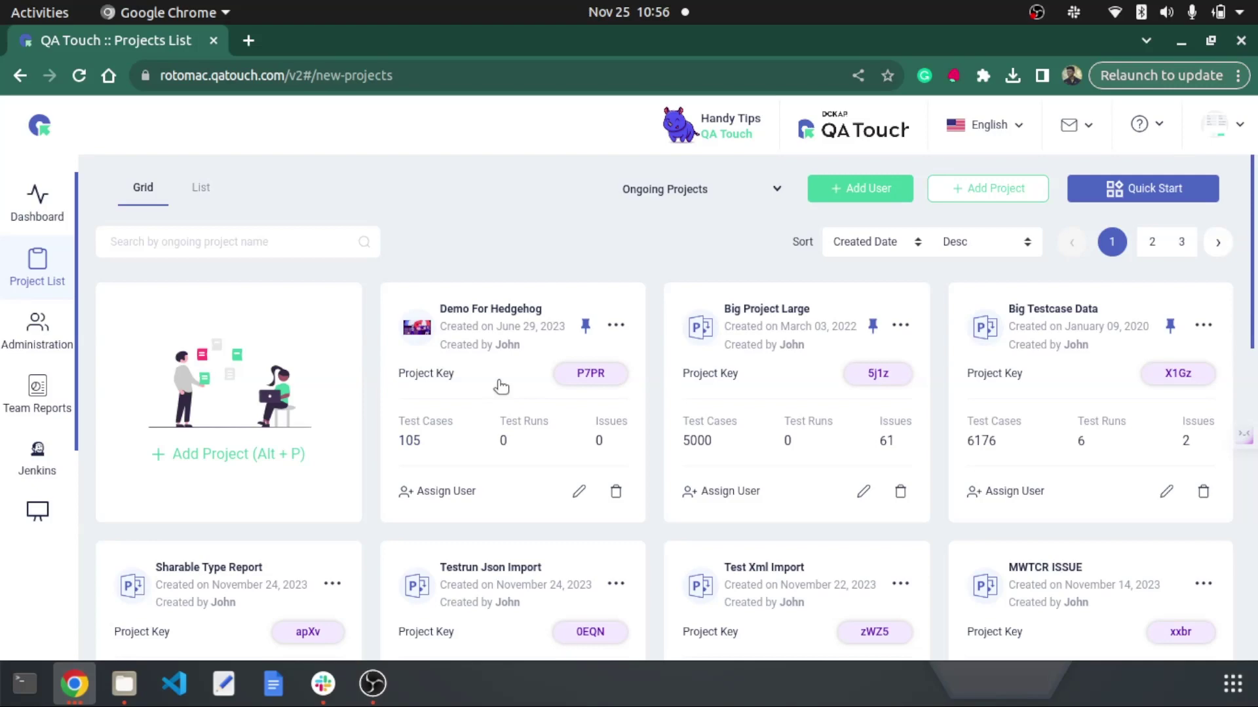
Open the Outline page for the Demo for Hedgehog project's test cases
{"action": "left_click", "coordinate": [501, 385]}
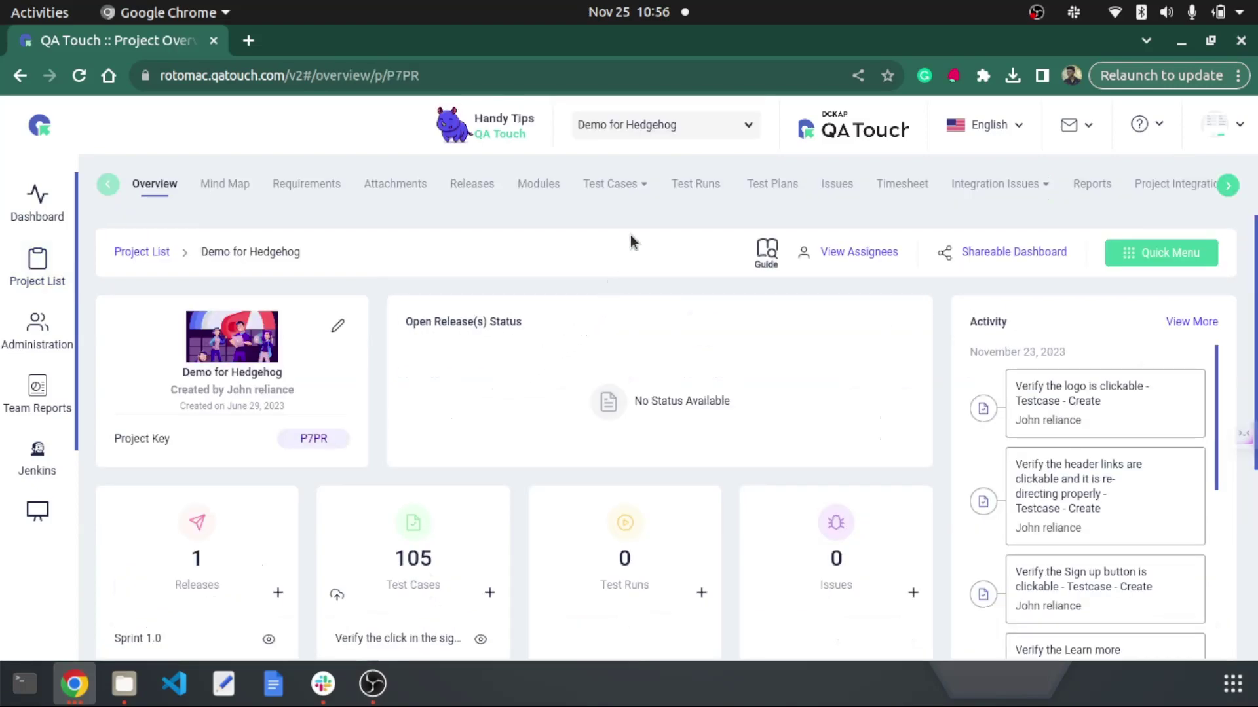
{"action": "left_click", "coordinate": [609, 184]}
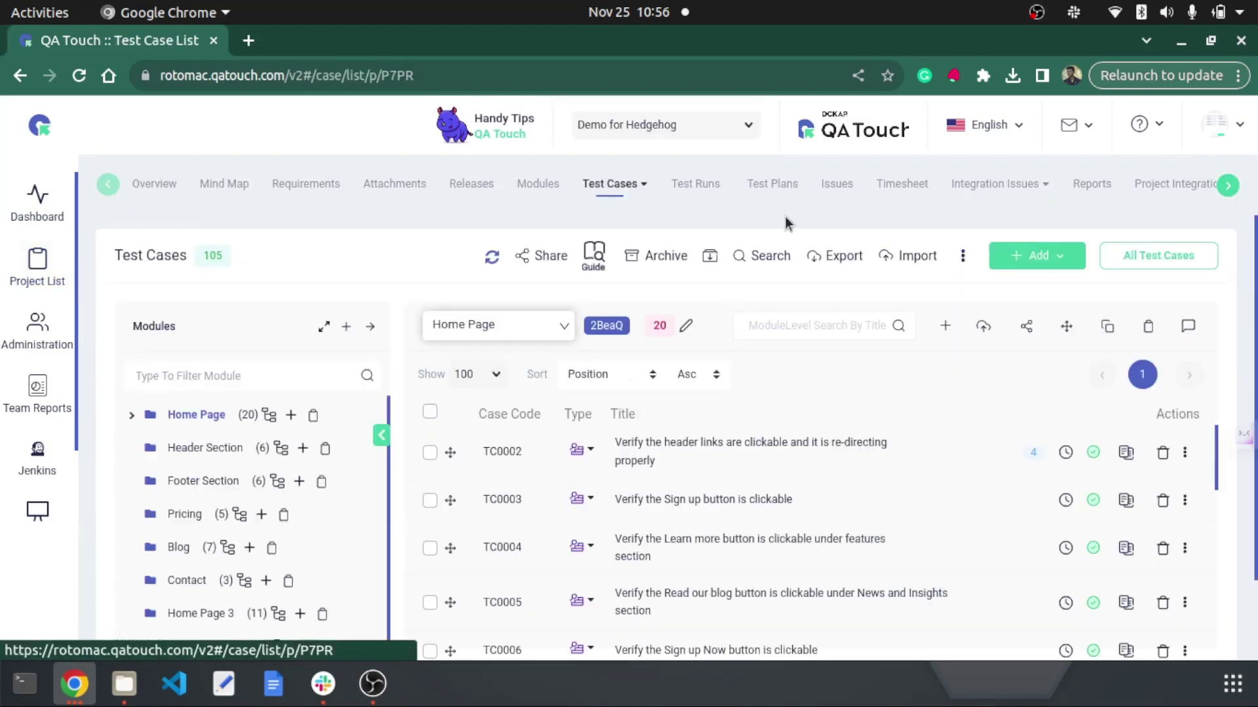
{"action": "left_click", "coordinate": [963, 256]}
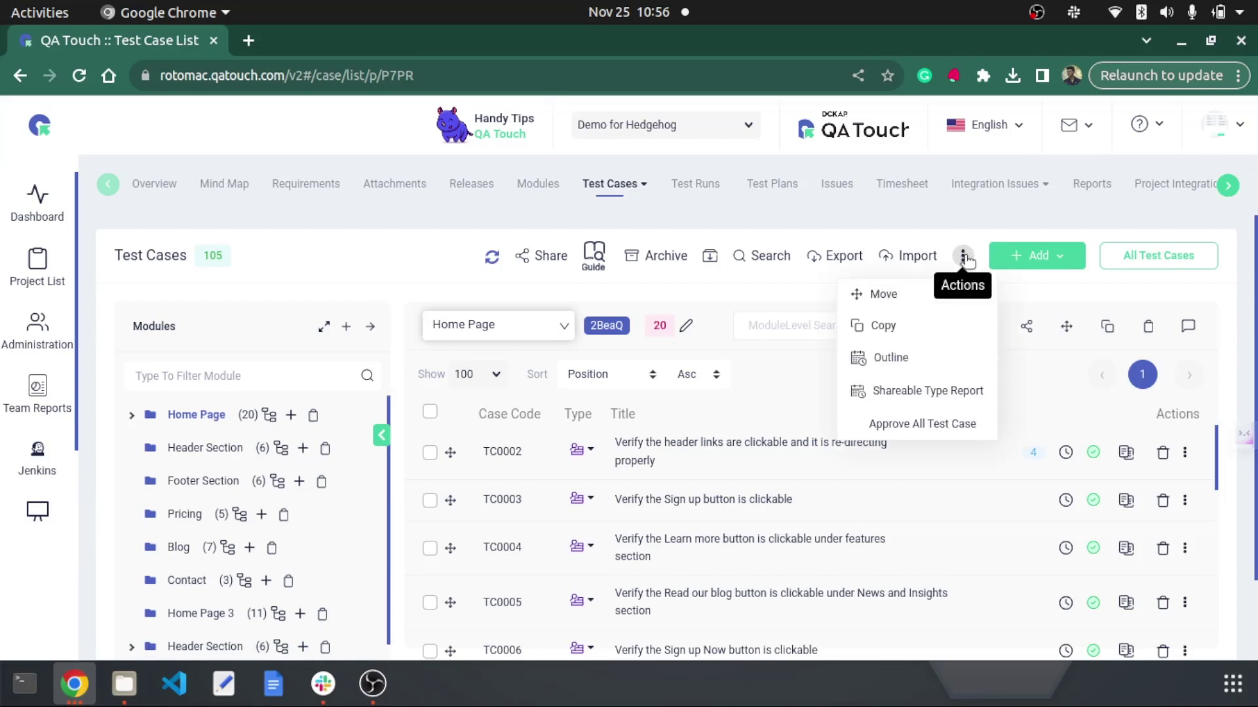
{"action": "left_click", "coordinate": [936, 357]}
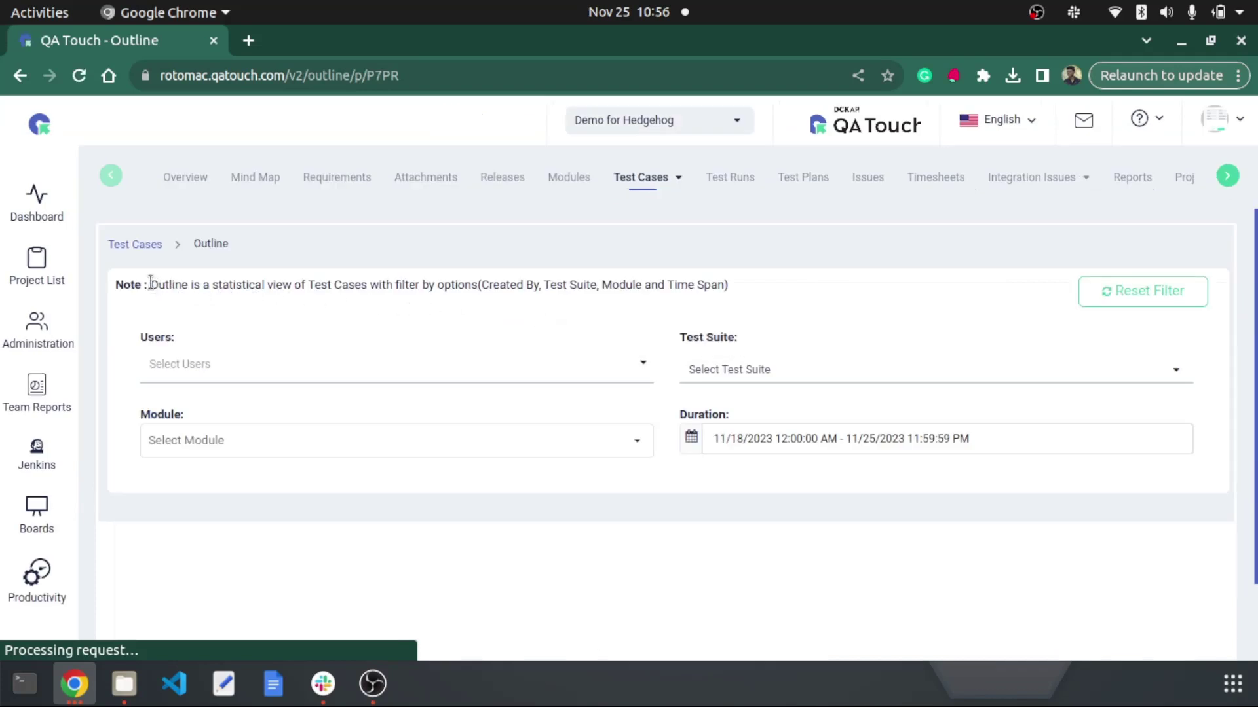
{"action": "left_click_drag", "start_coordinate": [150, 284], "coordinate": [717, 290]}
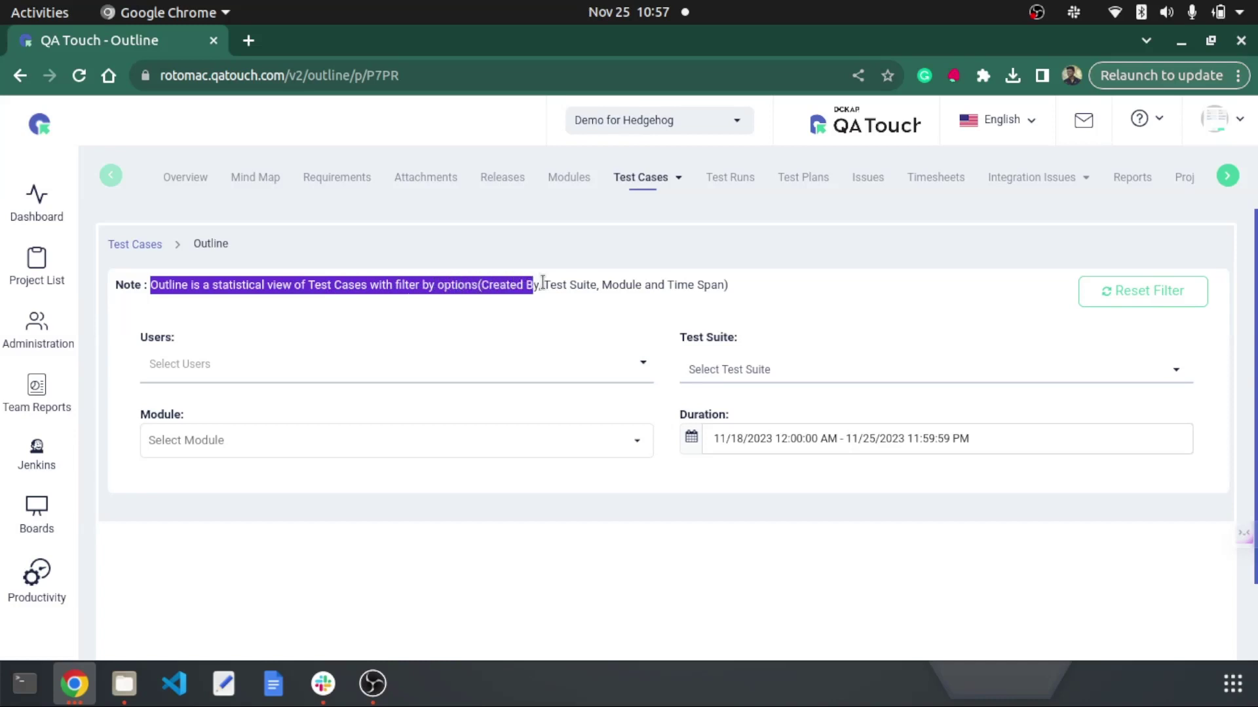
{"action": "left_click", "coordinate": [733, 291]}
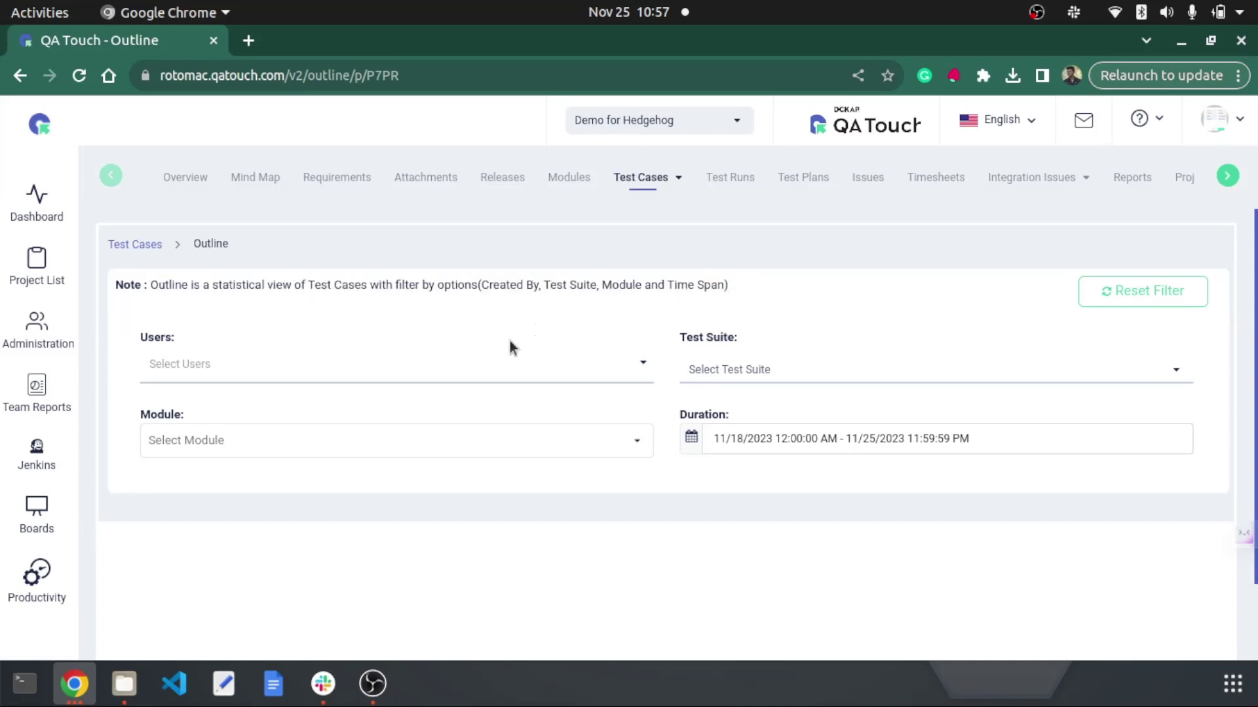
{"action": "left_click", "coordinate": [485, 366]}
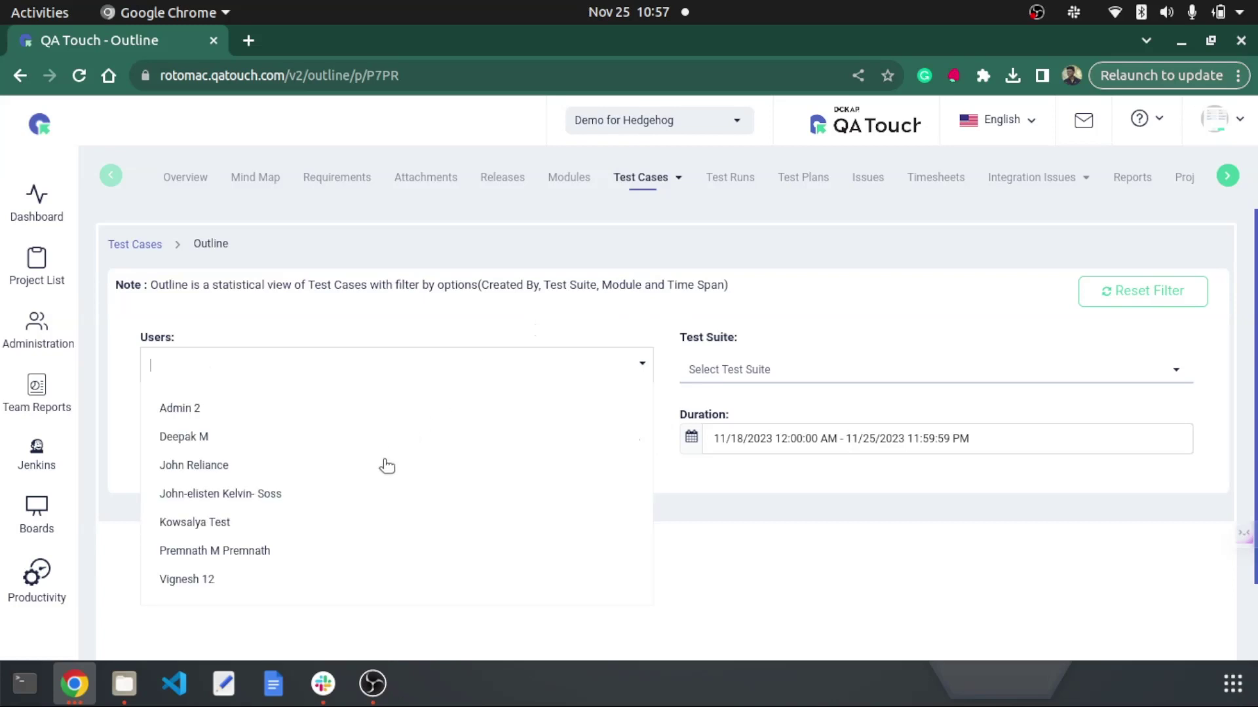
{"action": "left_click", "coordinate": [194, 465]}
{"action": "left_click", "coordinate": [845, 369]}
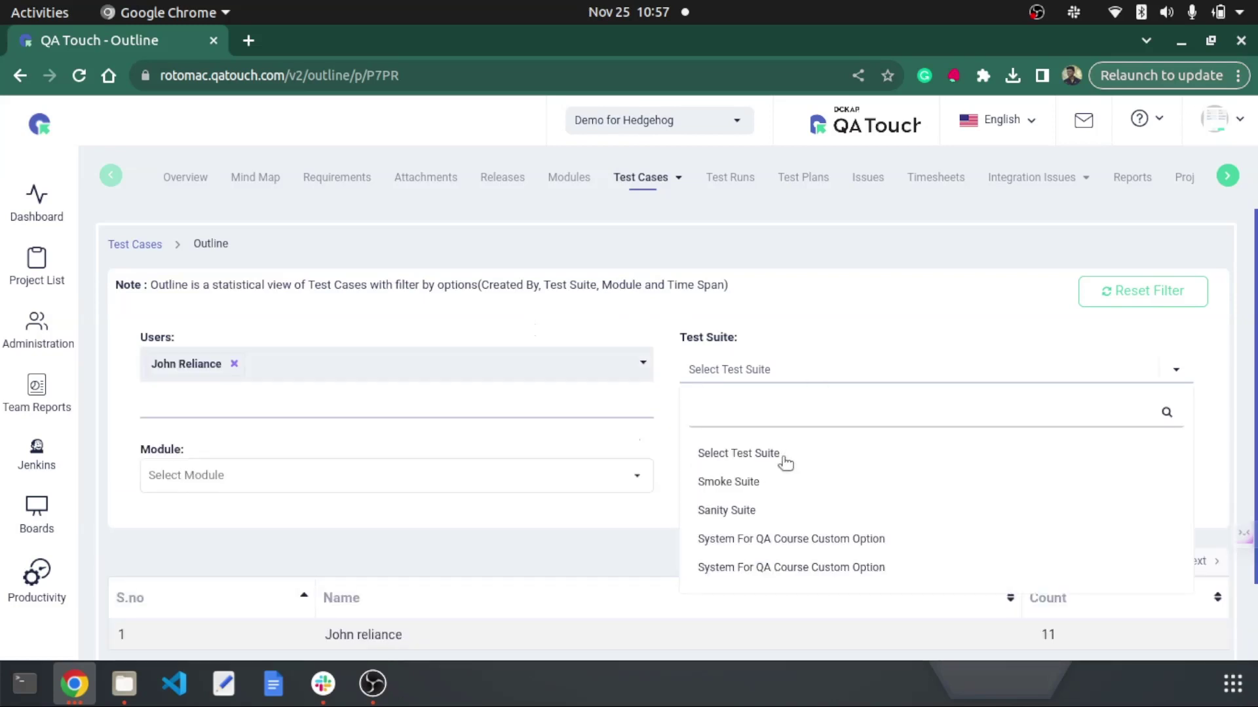
{"action": "left_click", "coordinate": [728, 482]}
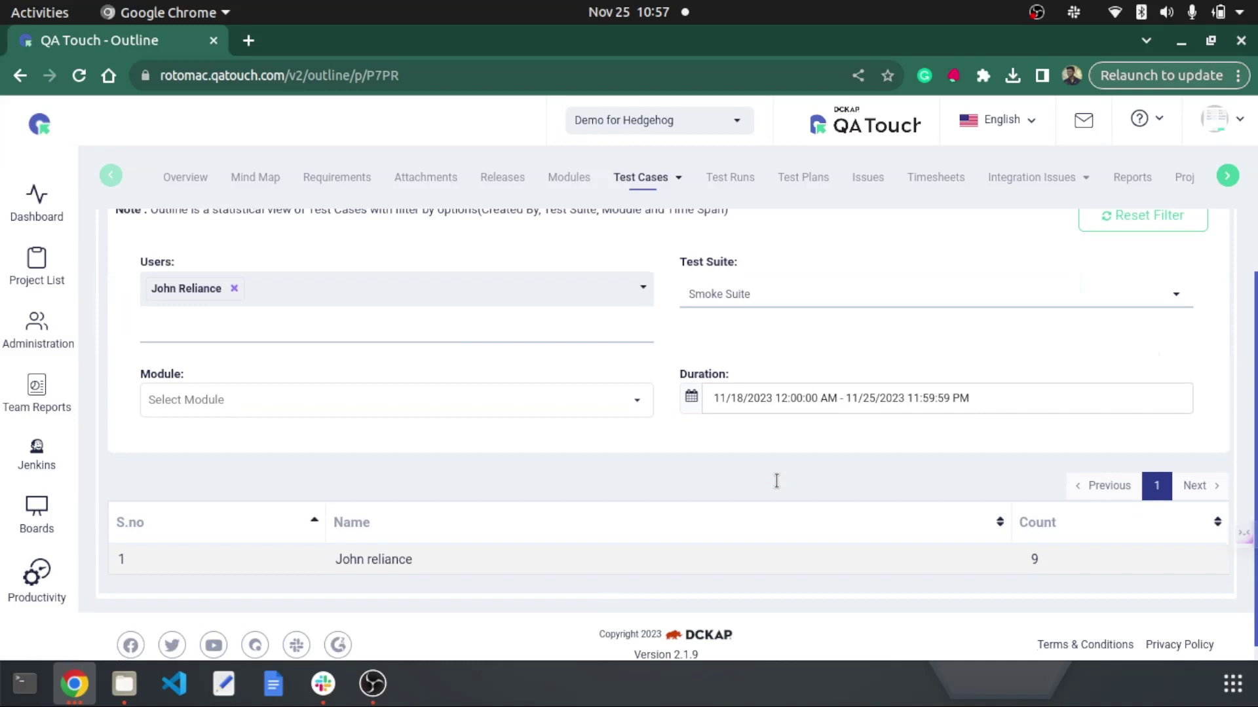
{"action": "scroll", "coordinate": [776, 481], "scroll_direction": "down", "scroll_amount": 3}
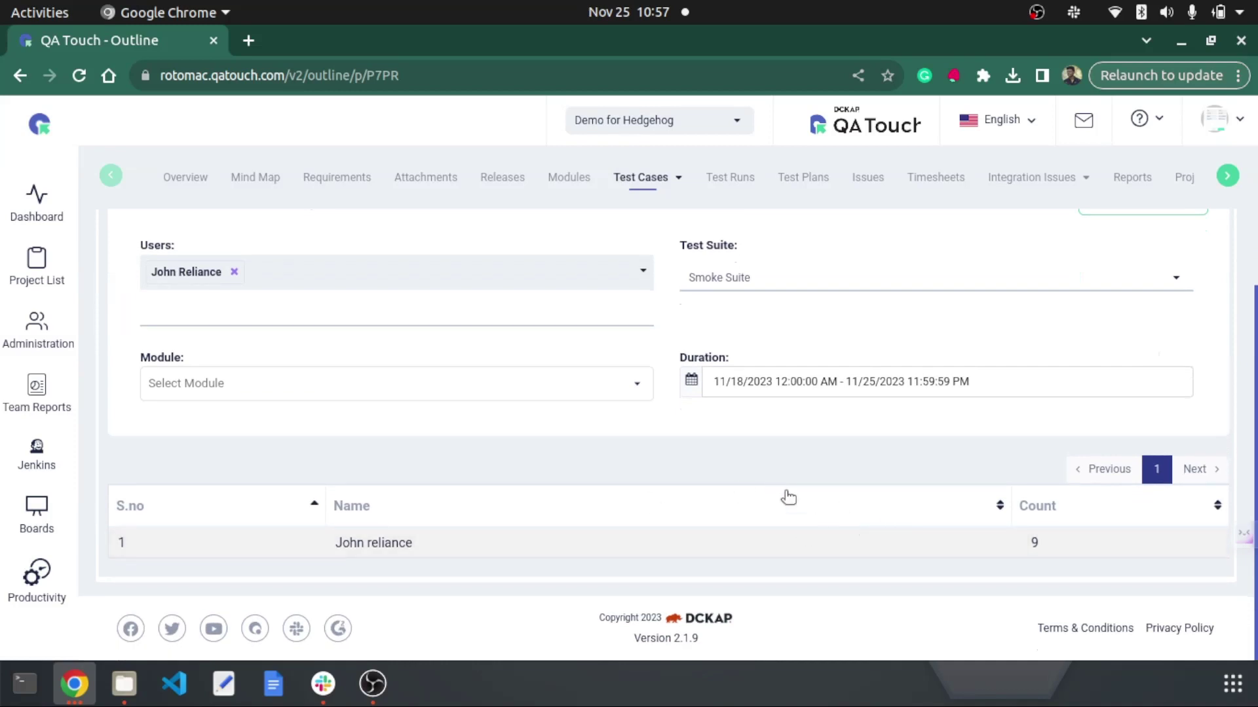
Add the Home page module filter and change the suite to Sanity Suite
{"action": "left_click", "coordinate": [505, 382]}
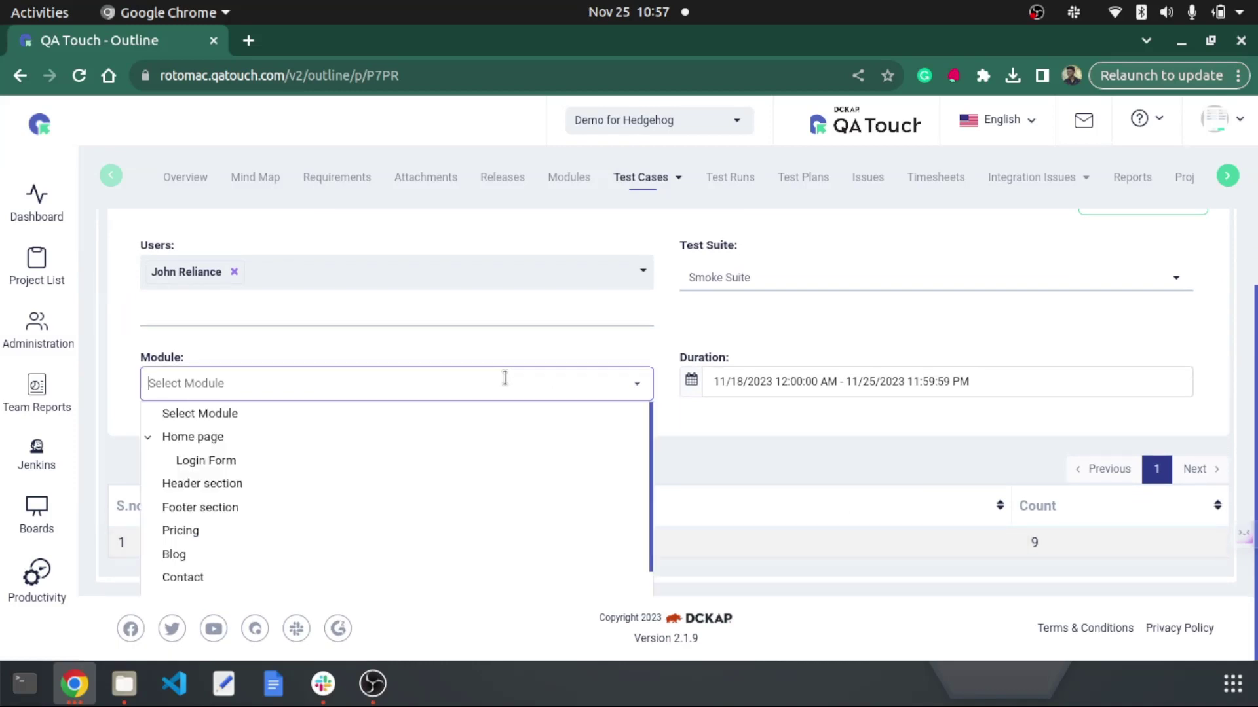
{"action": "left_click", "coordinate": [264, 438]}
{"action": "scroll", "coordinate": [666, 473], "scroll_direction": "up", "scroll_amount": 3}
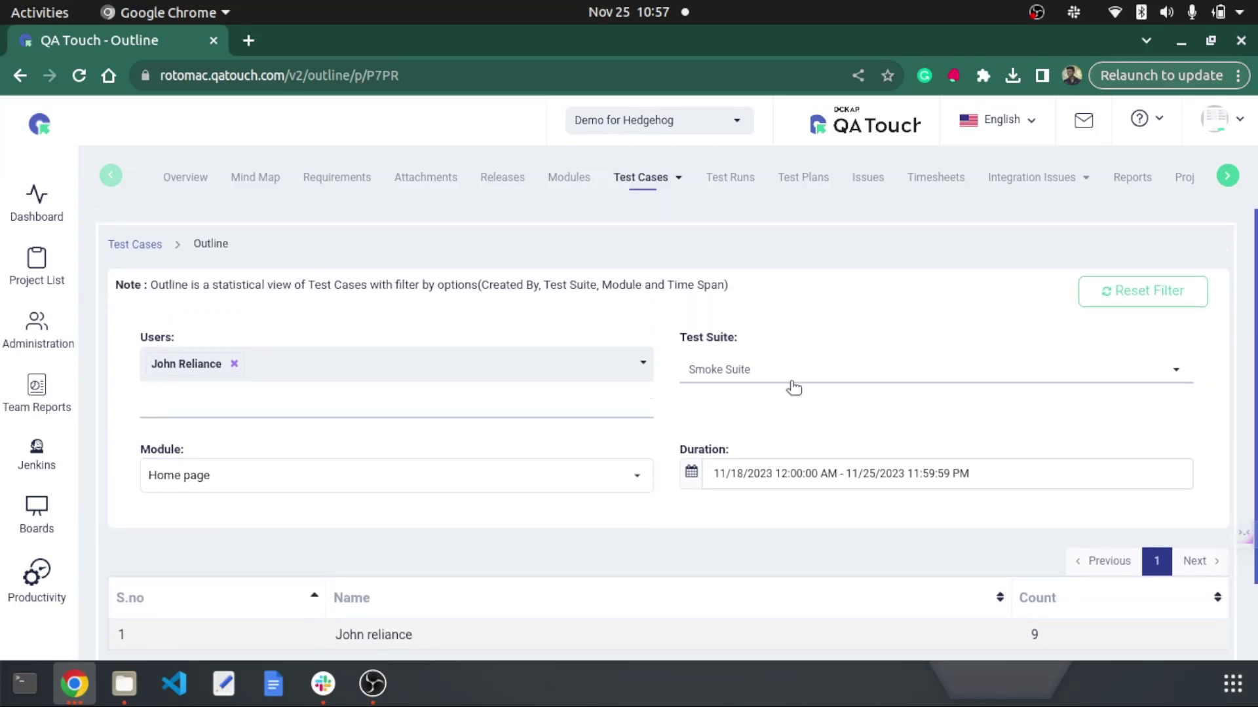
{"action": "left_click", "coordinate": [814, 370]}
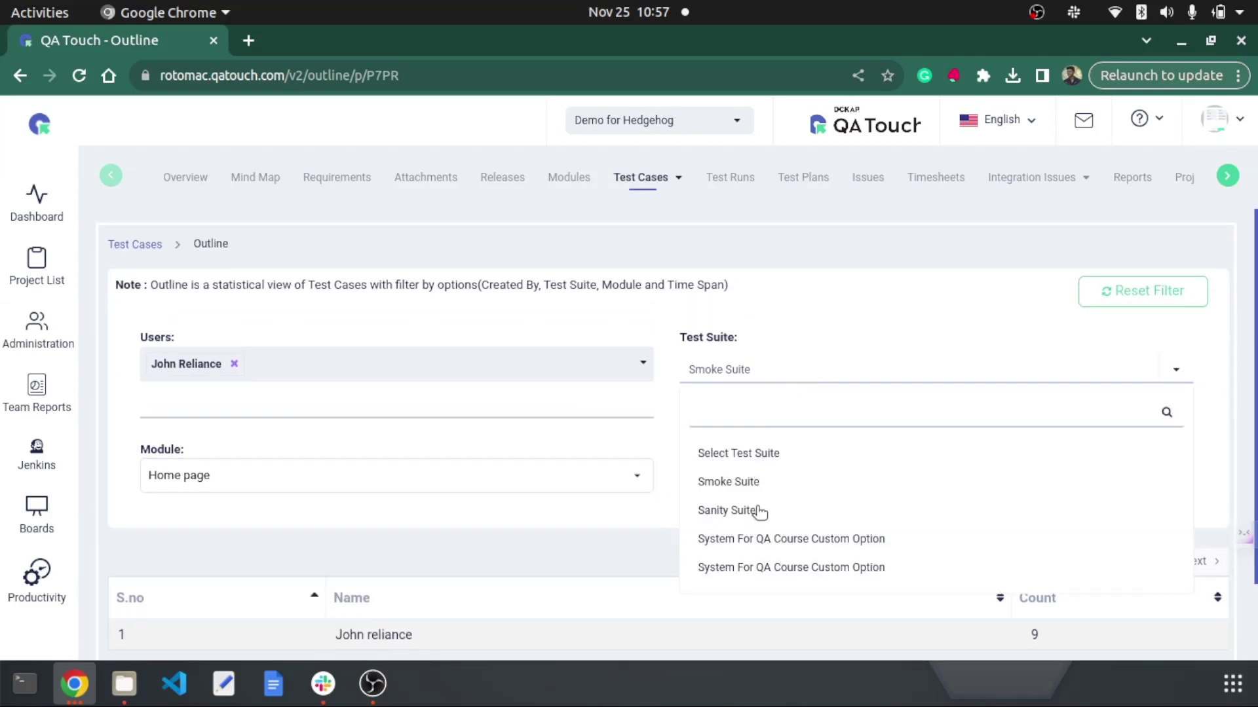
{"action": "left_click", "coordinate": [727, 510]}
{"action": "scroll", "coordinate": [757, 511], "scroll_direction": "down", "scroll_amount": 3}
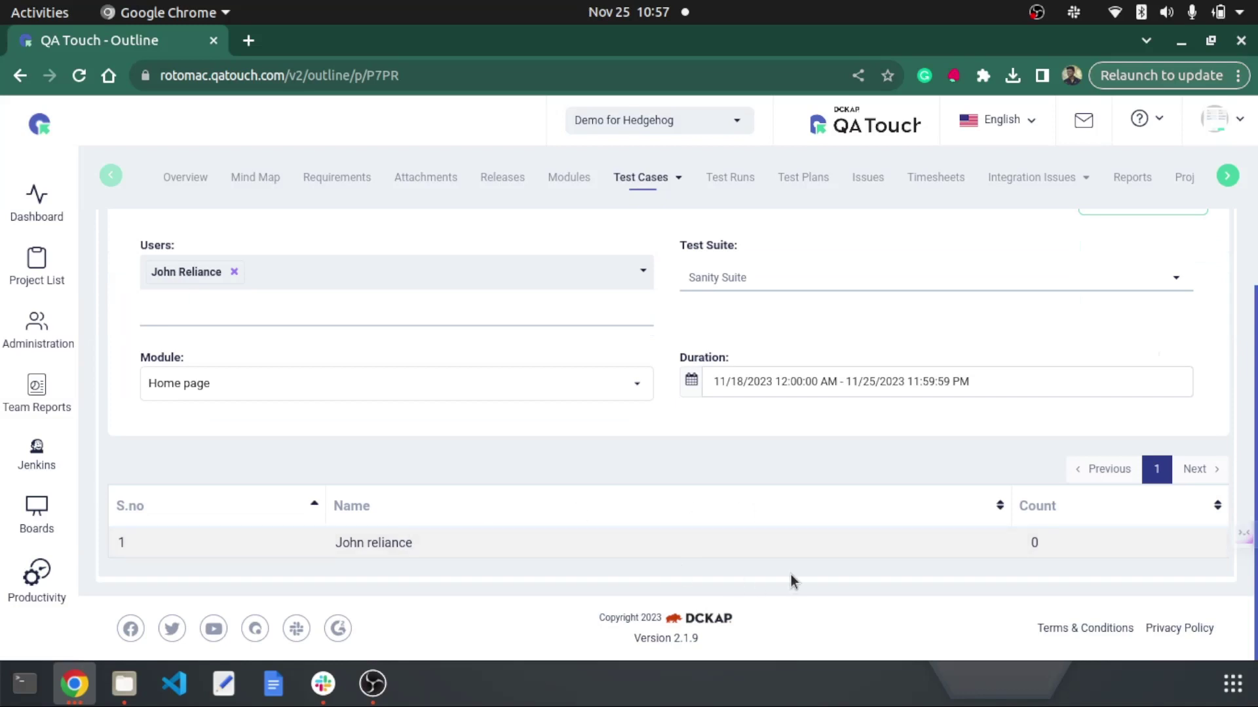
Apply the 11/18/2023 – 11/25/2023 duration range to the Outline
{"action": "left_click", "coordinate": [1012, 380]}
{"action": "scroll", "coordinate": [901, 534], "scroll_direction": "down", "scroll_amount": 1}
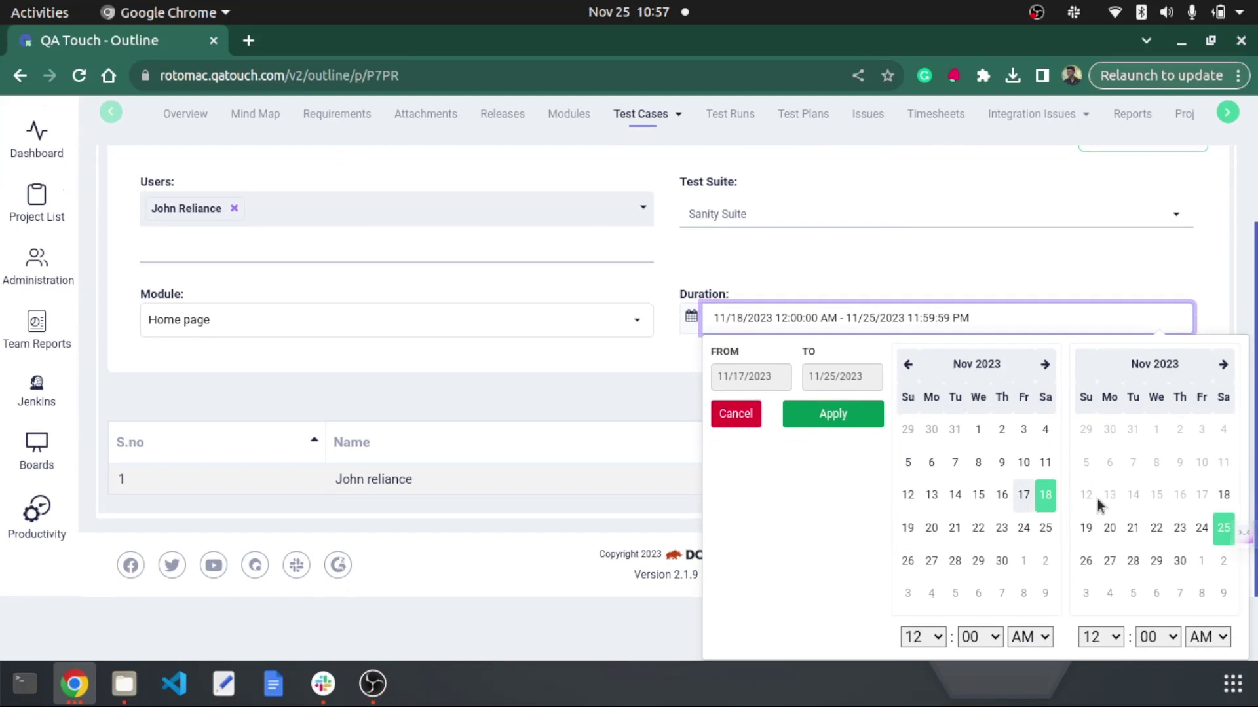
{"action": "left_click", "coordinate": [858, 410]}
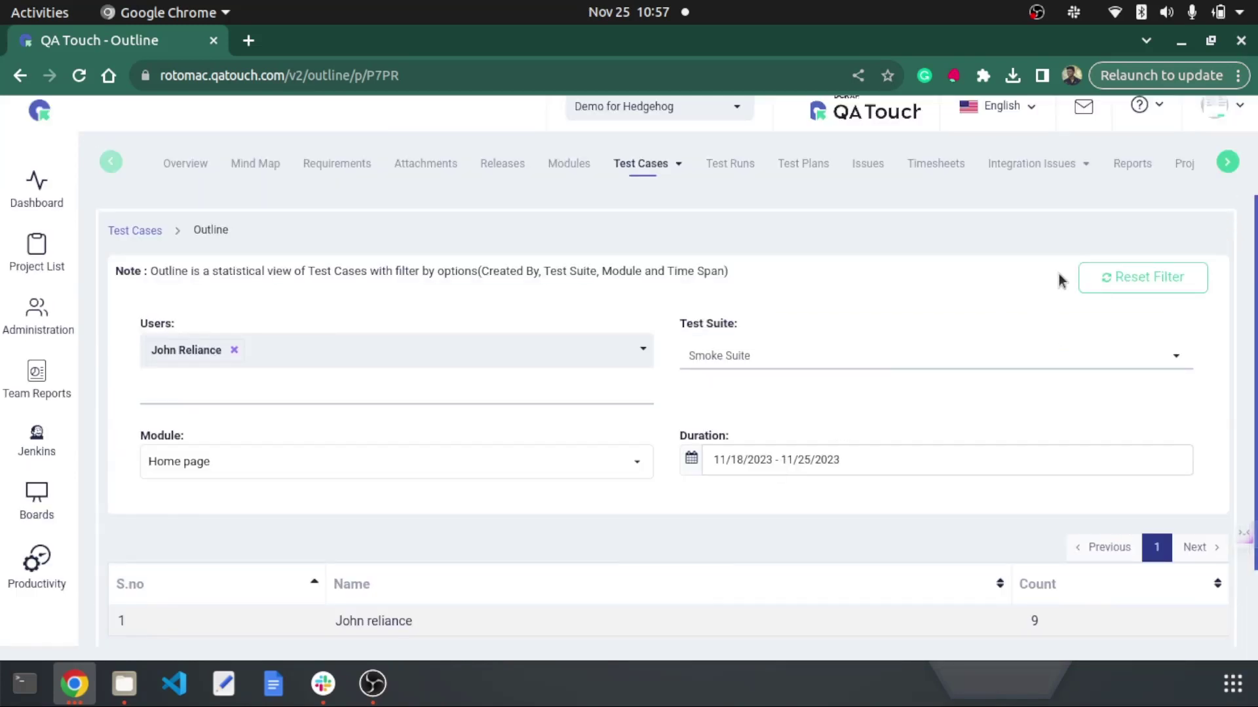
Reset every Outline filter to list all eight project members' test case counts
{"action": "left_click", "coordinate": [1100, 274]}
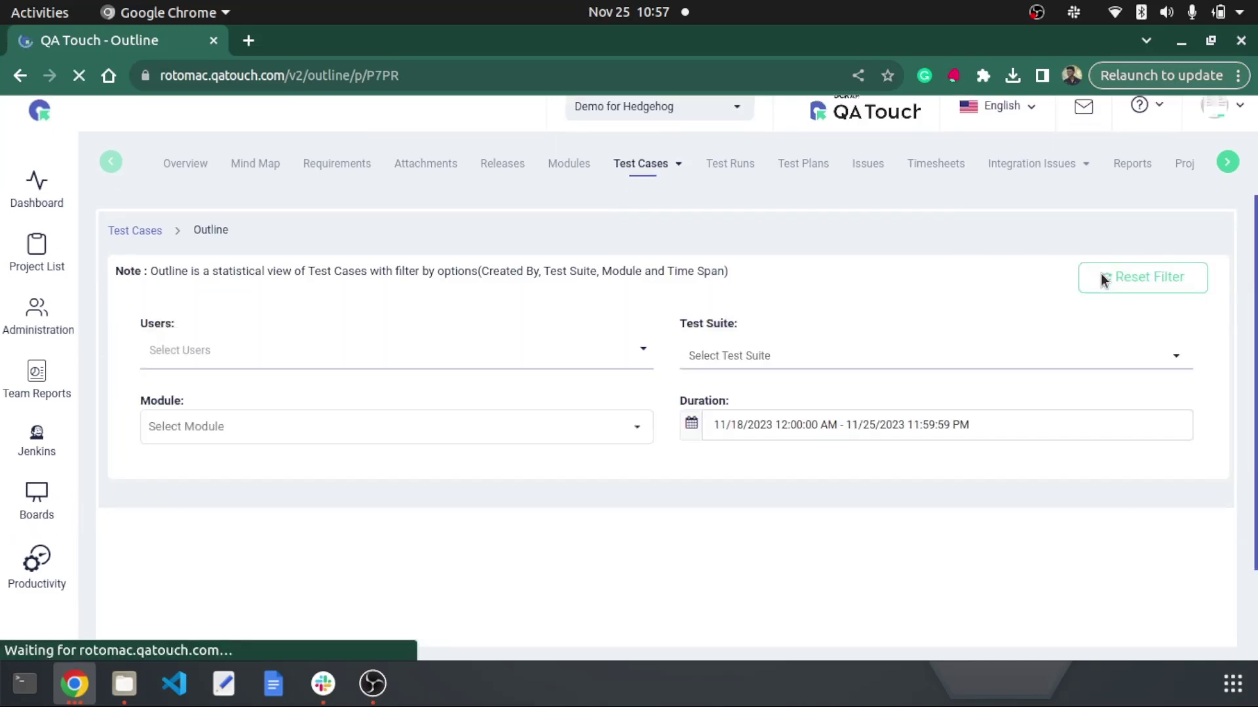
{"action": "scroll", "coordinate": [373, 402], "scroll_direction": "down", "scroll_amount": 5}
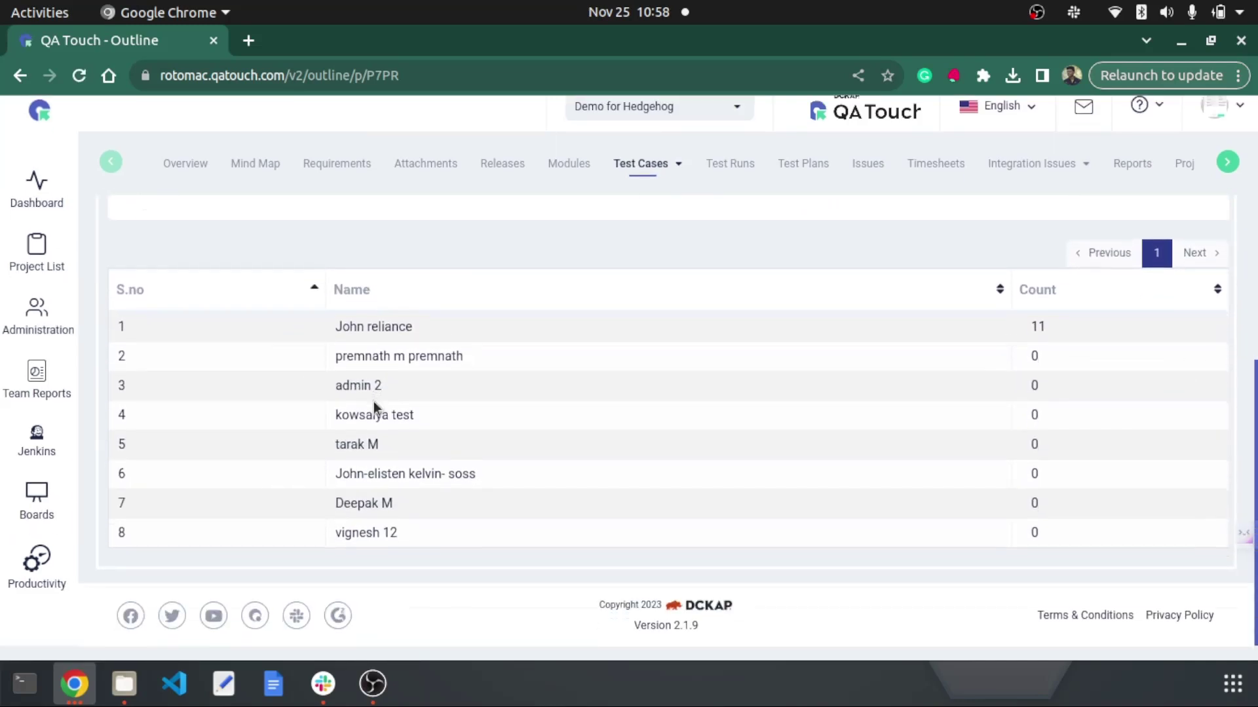
{"action": "scroll", "coordinate": [654, 323], "scroll_direction": "up", "scroll_amount": 3}
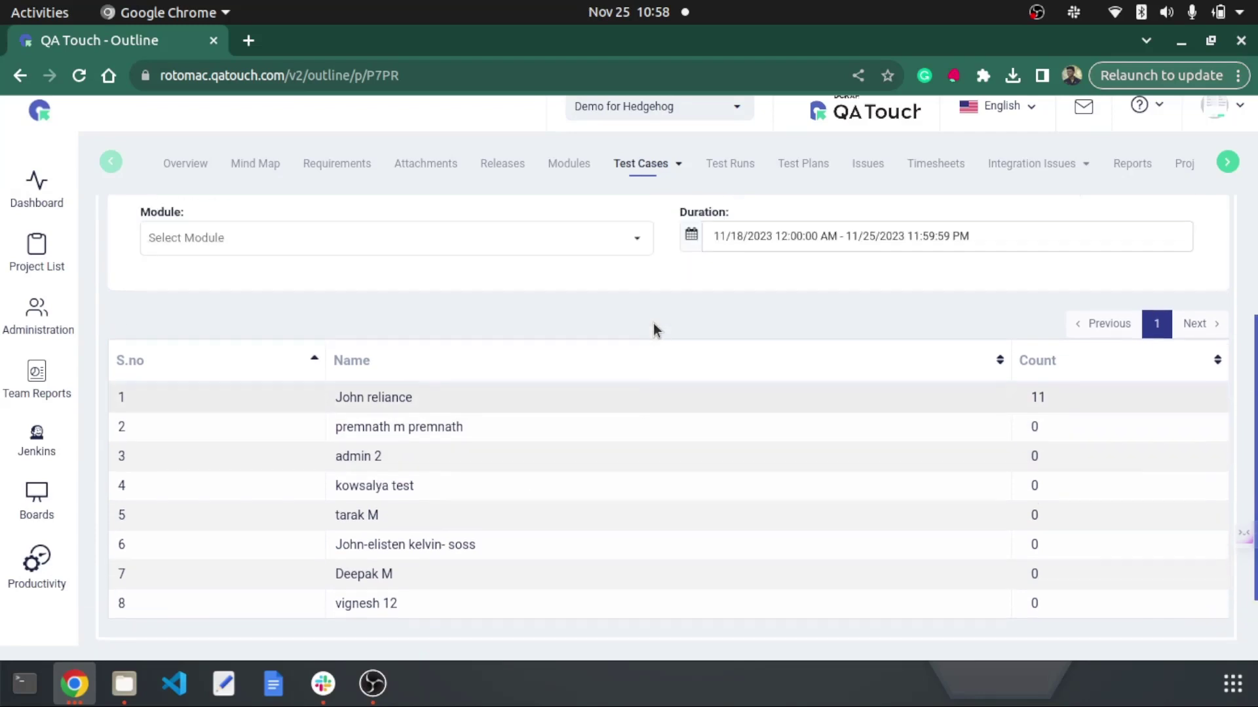
{"action": "scroll", "coordinate": [654, 324], "scroll_direction": "down", "scroll_amount": 2}
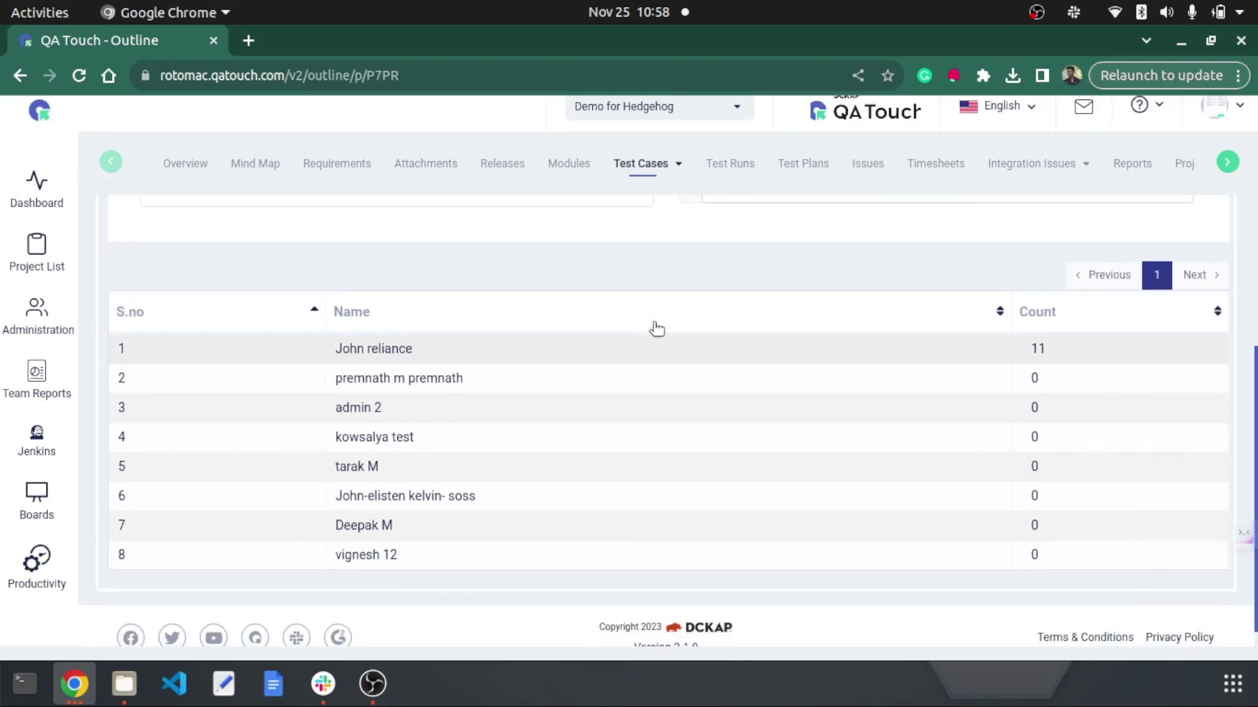
{"action": "scroll", "coordinate": [657, 326], "scroll_direction": "up", "scroll_amount": 2}
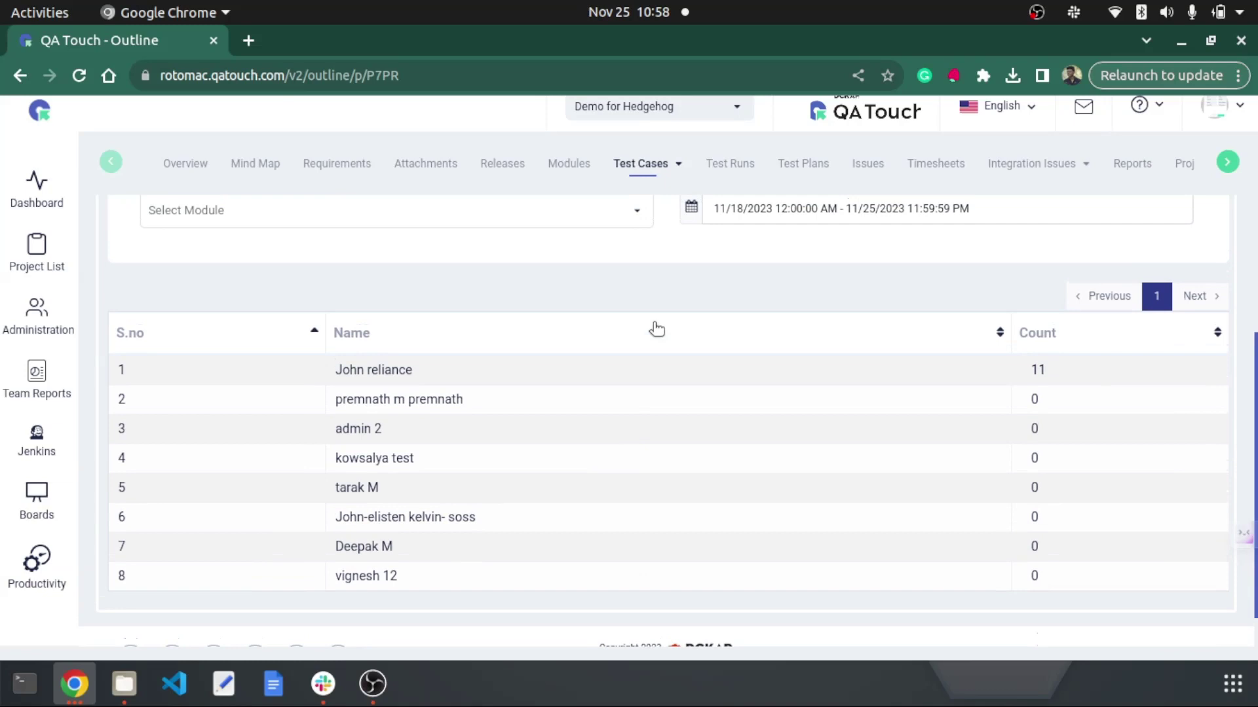